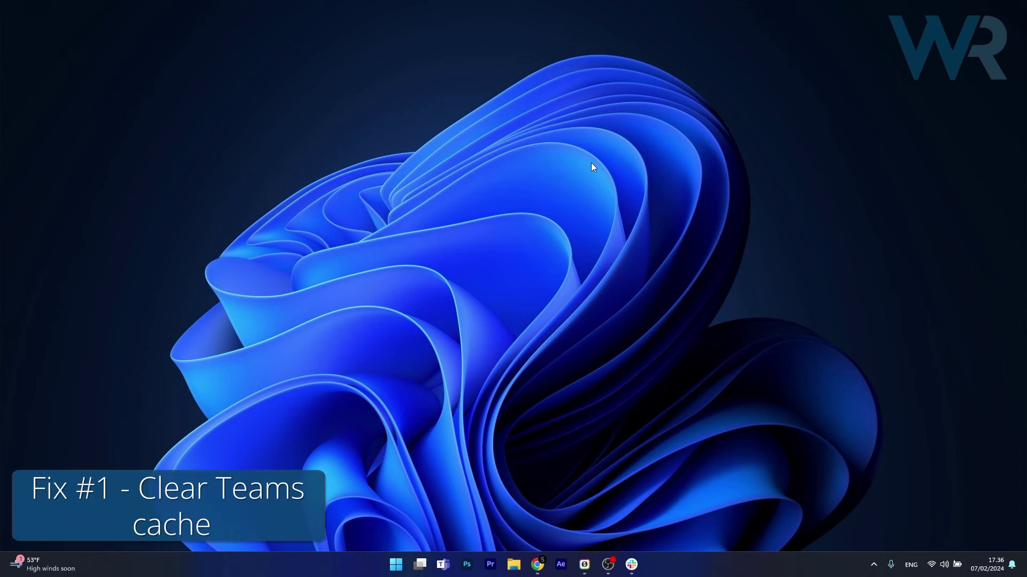
Open the %appdata%\Microsoft\Teams folder through the Run dialog
{"action": "left_click", "coordinate": [398, 568]}
{"action": "type", "text": "run"}
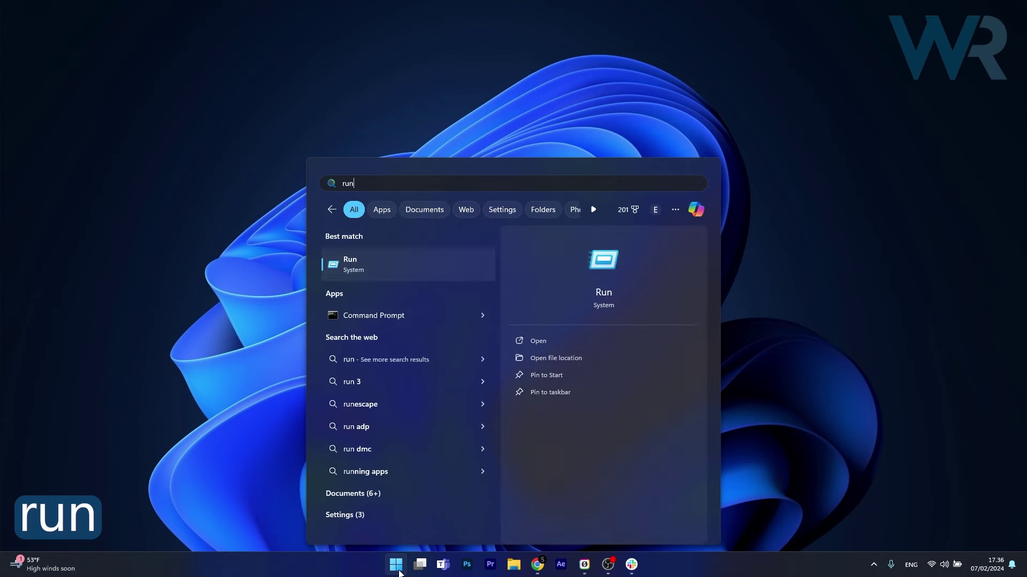
{"action": "left_click", "coordinate": [391, 262]}
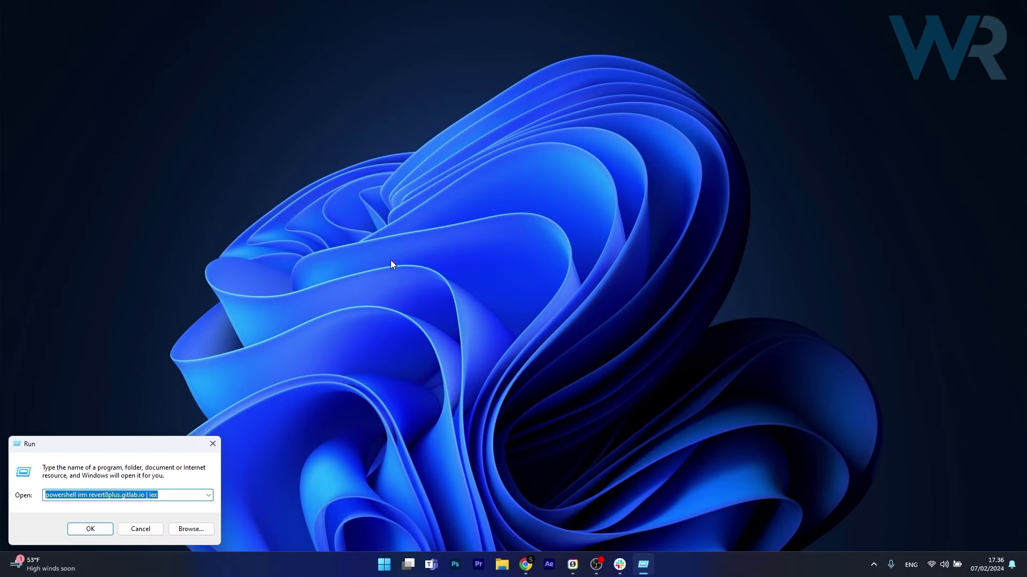
{"action": "type", "text": "%appdata%\\Microsoft\\Teams"}
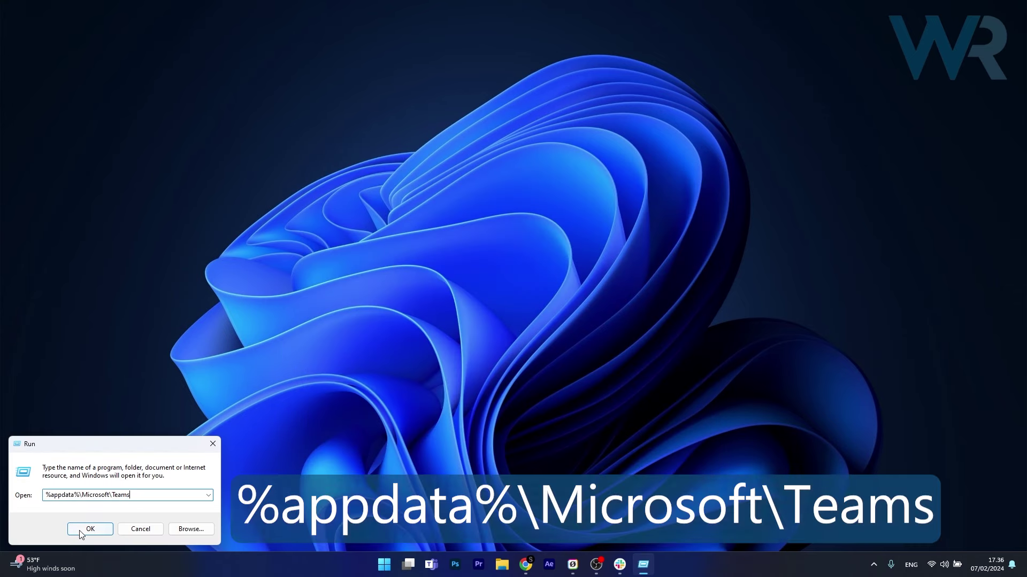
{"action": "left_click", "coordinate": [88, 528]}
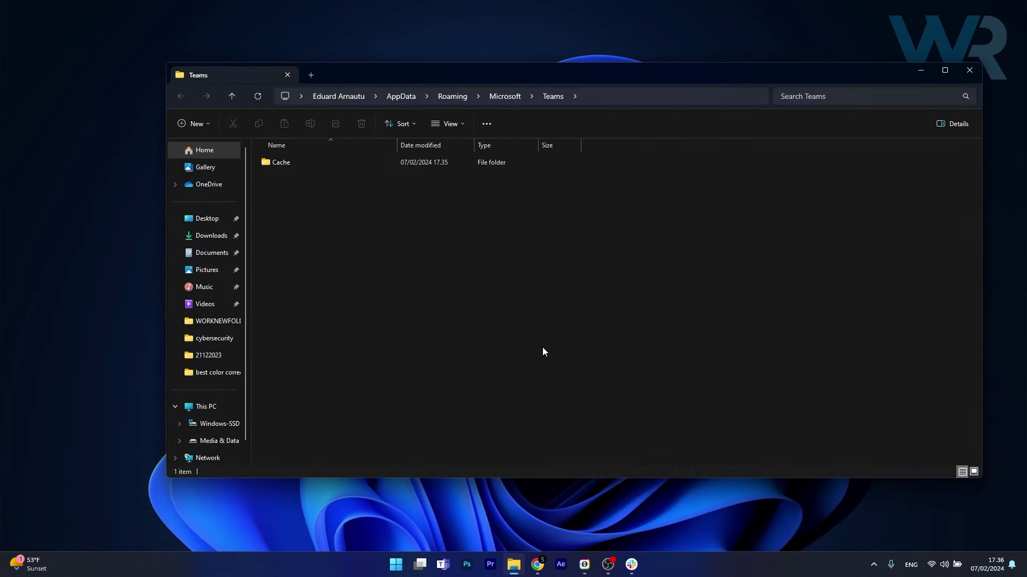
Permanently delete the Cache folder from the Teams folder and close the File Explorer window
{"action": "left_click_drag", "start_coordinate": [544, 352], "coordinate": [293, 164]}
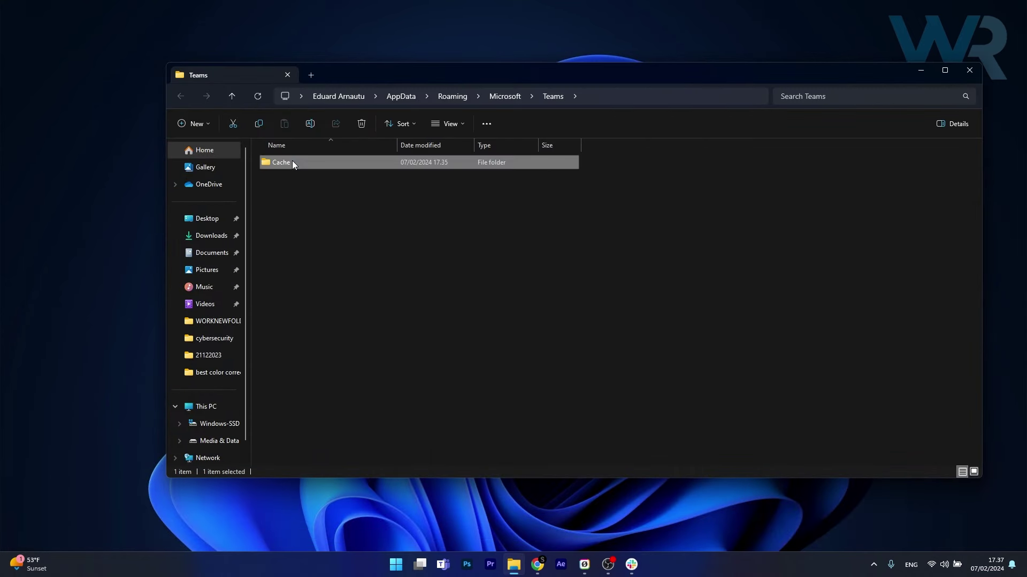
{"action": "key", "text": "shift+Delete"}
{"action": "key", "text": "Return"}
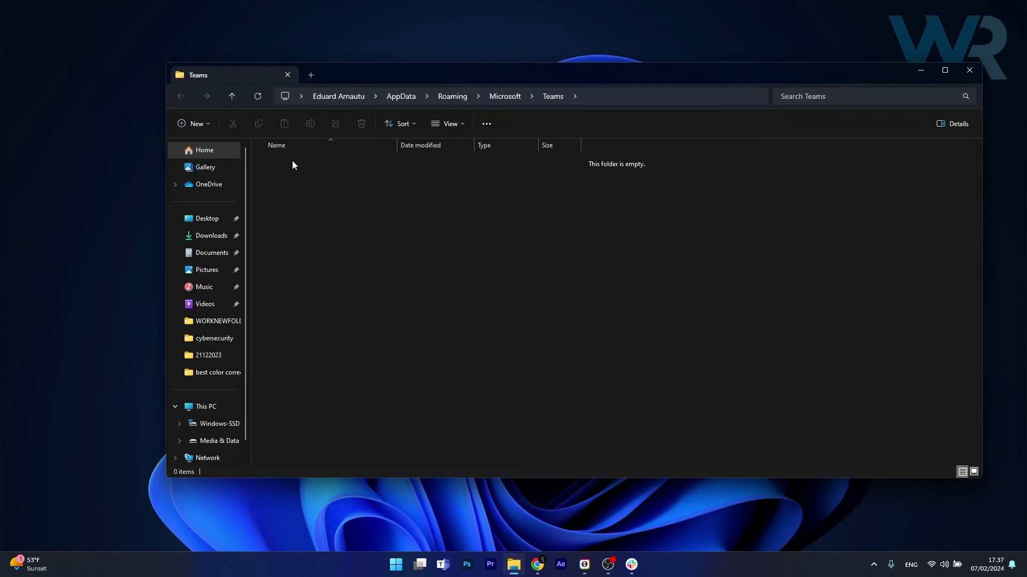
{"action": "left_click", "coordinate": [970, 70]}
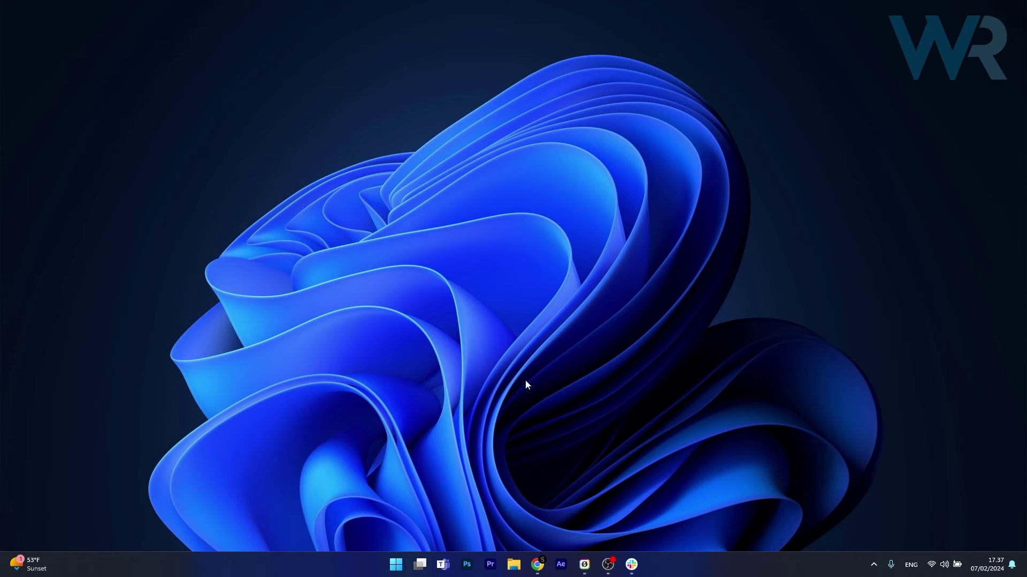
In File Explorer, open the MicrosoftTeams_8wekyb3d8bbwe folder under AppData\Local\Microsoft\WindowsApps in the user's profile folder on Windows-SSD (C:)
{"action": "left_click", "coordinate": [514, 564]}
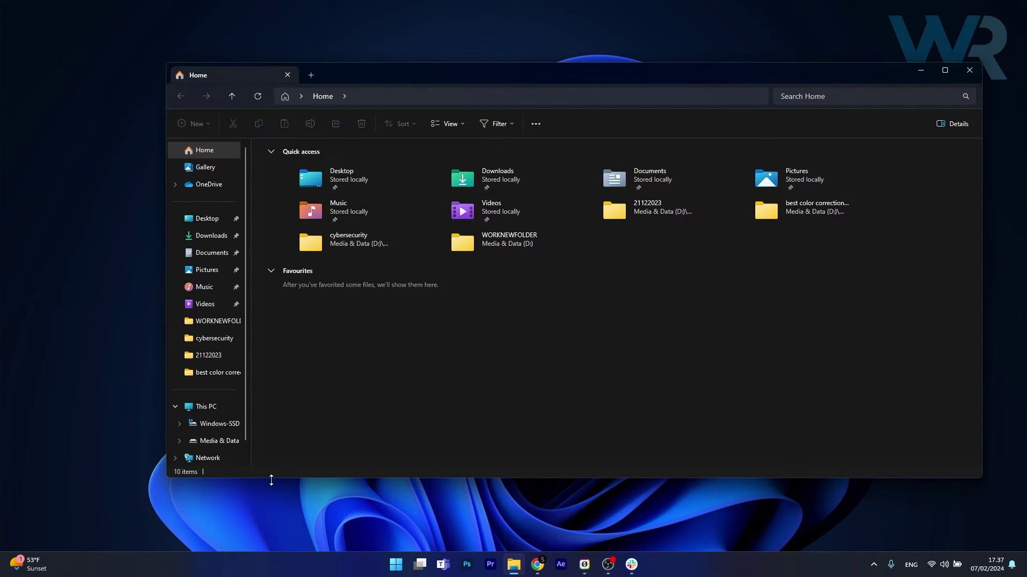
{"action": "left_click", "coordinate": [213, 424]}
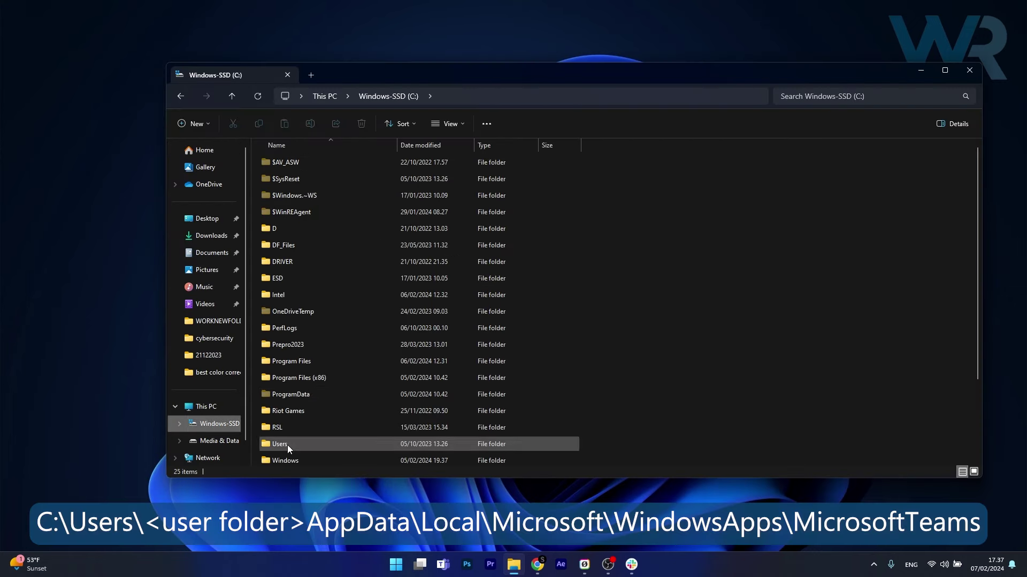
{"action": "double_click", "coordinate": [287, 444]}
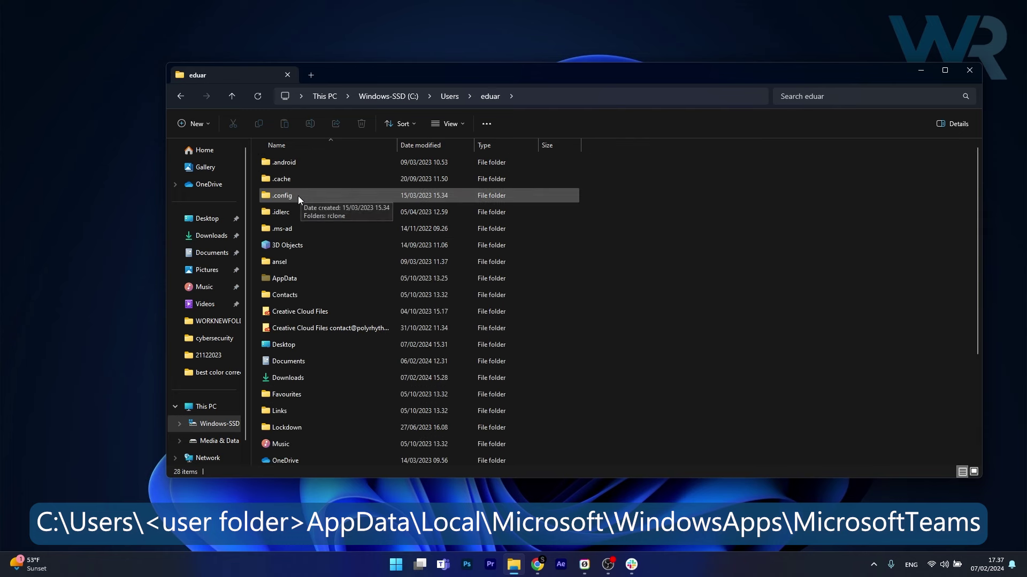
{"action": "double_click", "coordinate": [294, 279]}
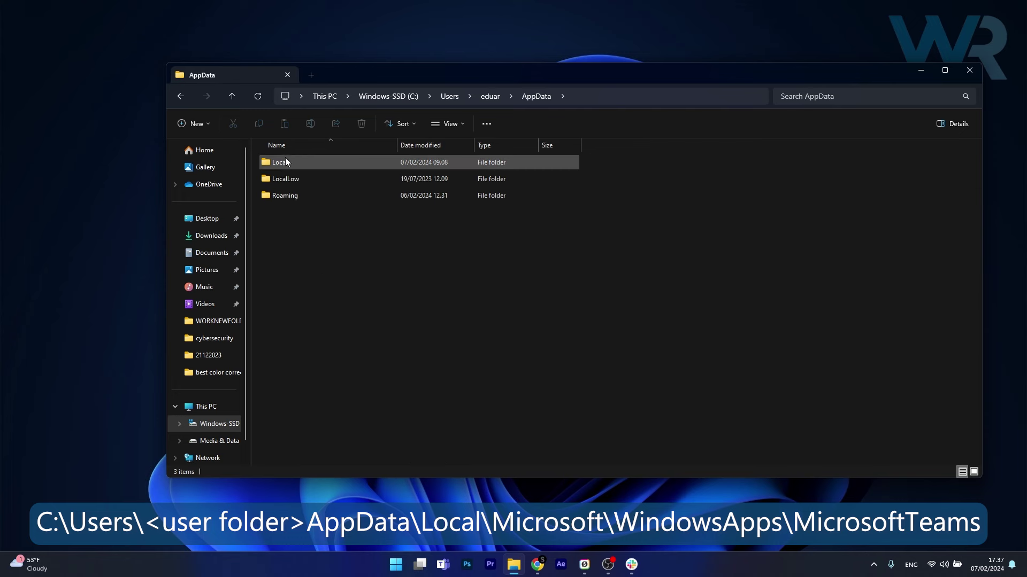
{"action": "double_click", "coordinate": [295, 163]}
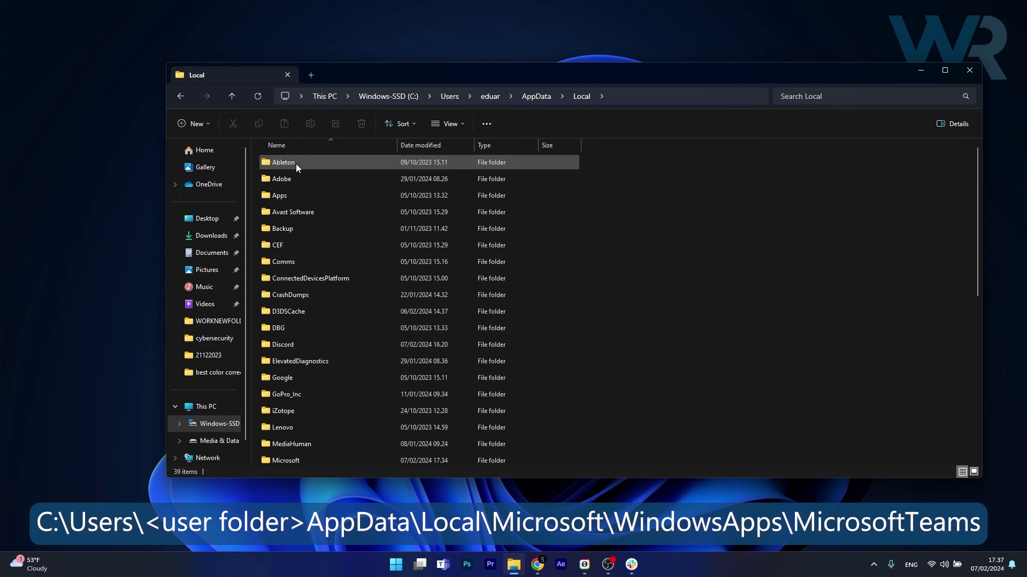
{"action": "double_click", "coordinate": [291, 461]}
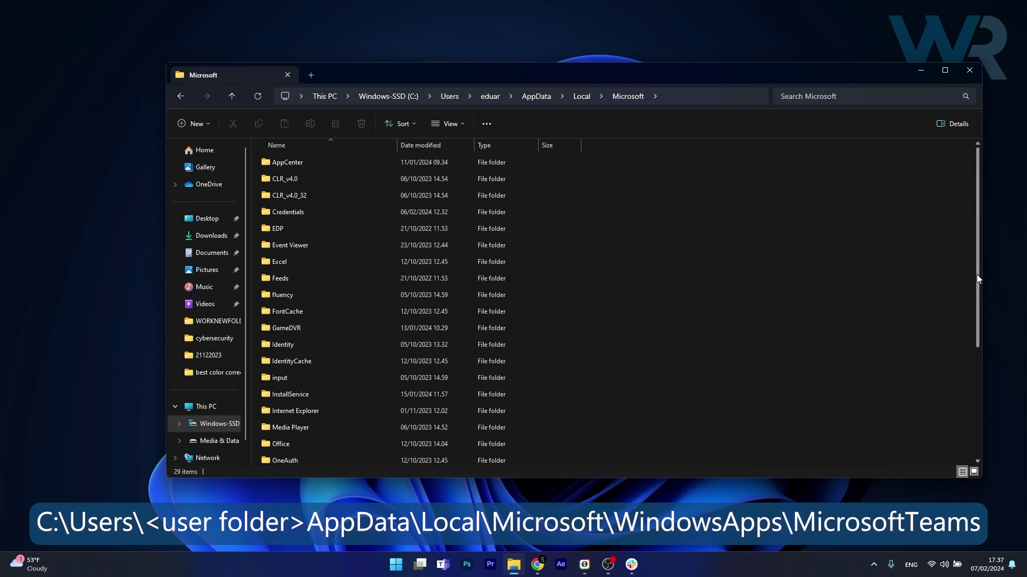
{"action": "left_click_drag", "start_coordinate": [976, 274], "coordinate": [971, 400]}
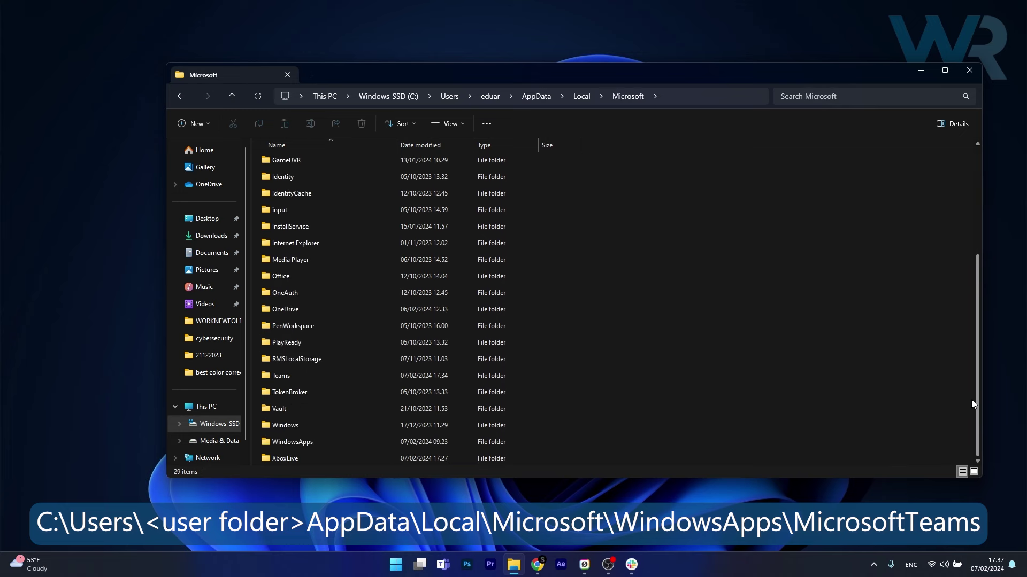
{"action": "double_click", "coordinate": [315, 441]}
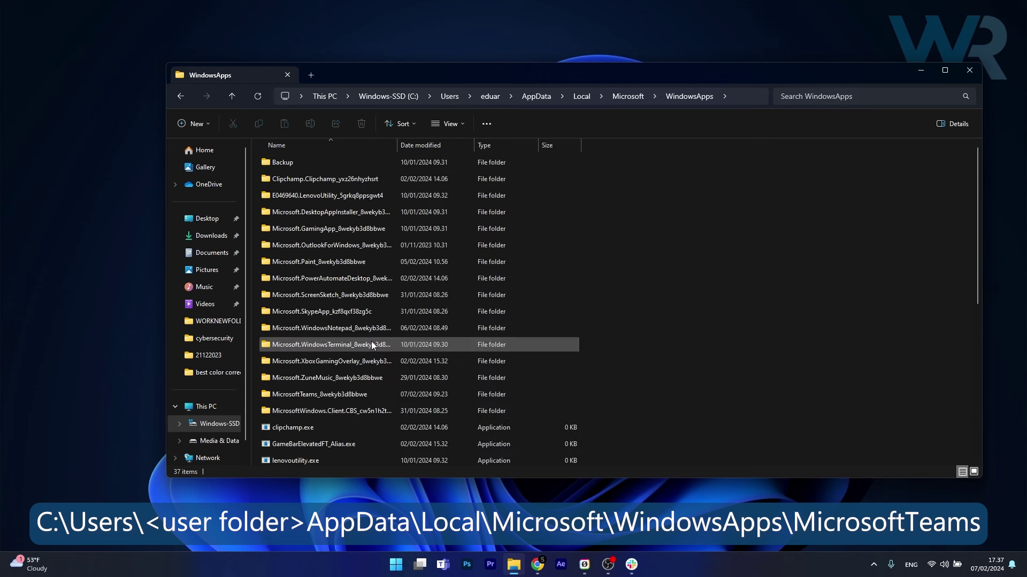
{"action": "double_click", "coordinate": [359, 394]}
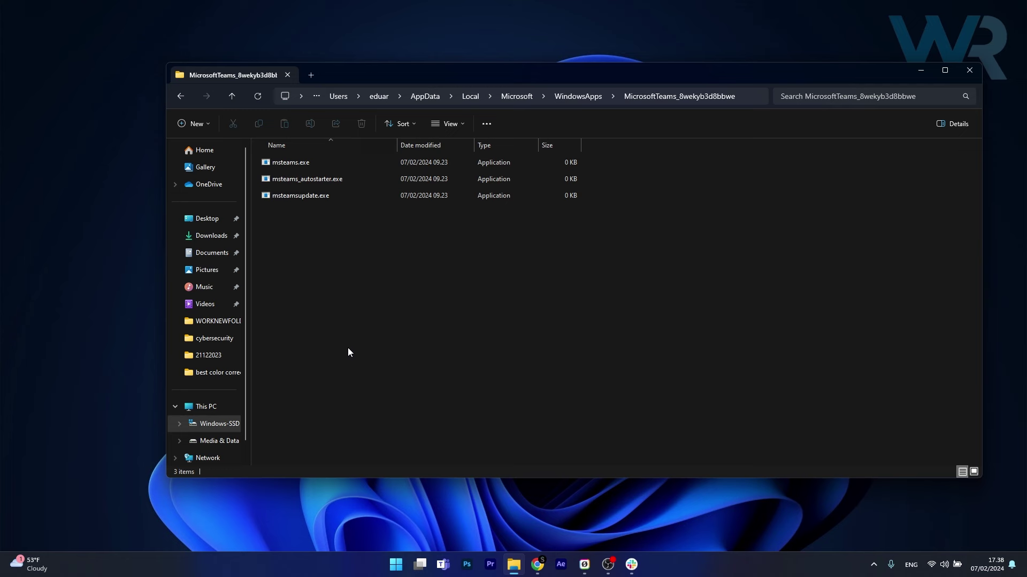
Try Windows 7 compatibility mode and running as an administrator in msteams.exe's properties, discard the changes and close the folder window
{"action": "right_click", "coordinate": [297, 168]}
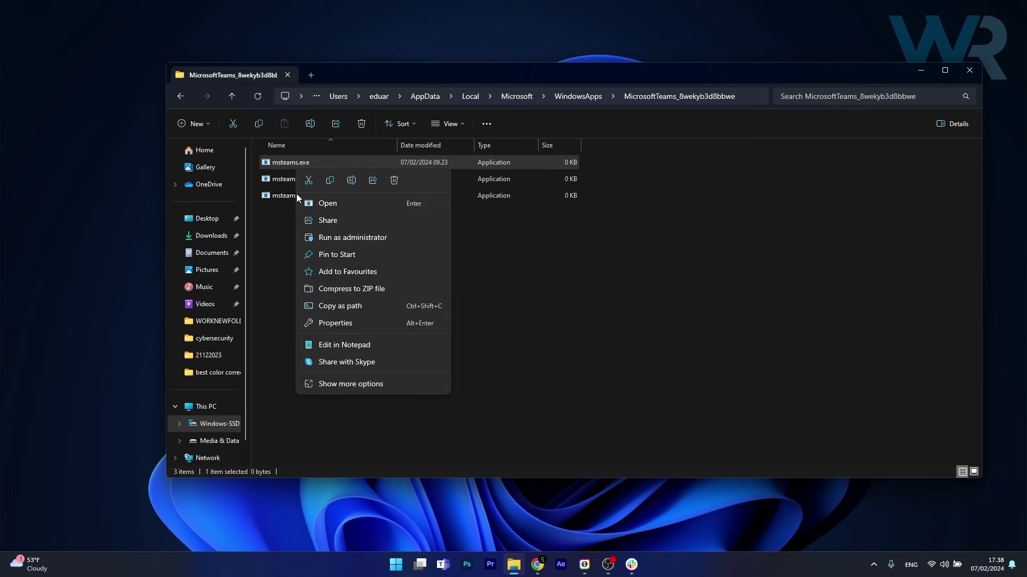
{"action": "left_click", "coordinate": [420, 325]}
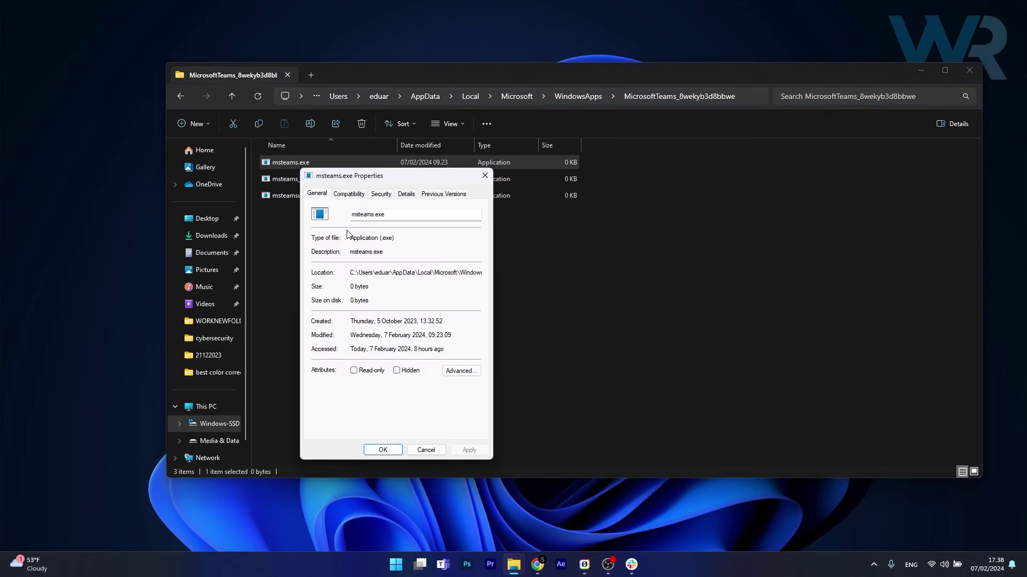
{"action": "left_click", "coordinate": [350, 195]}
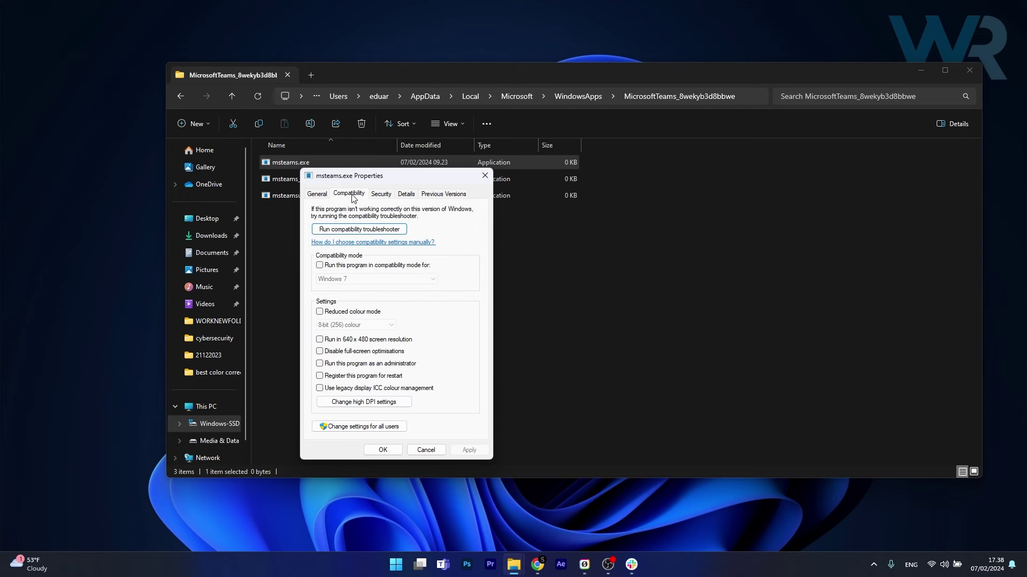
{"action": "left_click", "coordinate": [319, 266]}
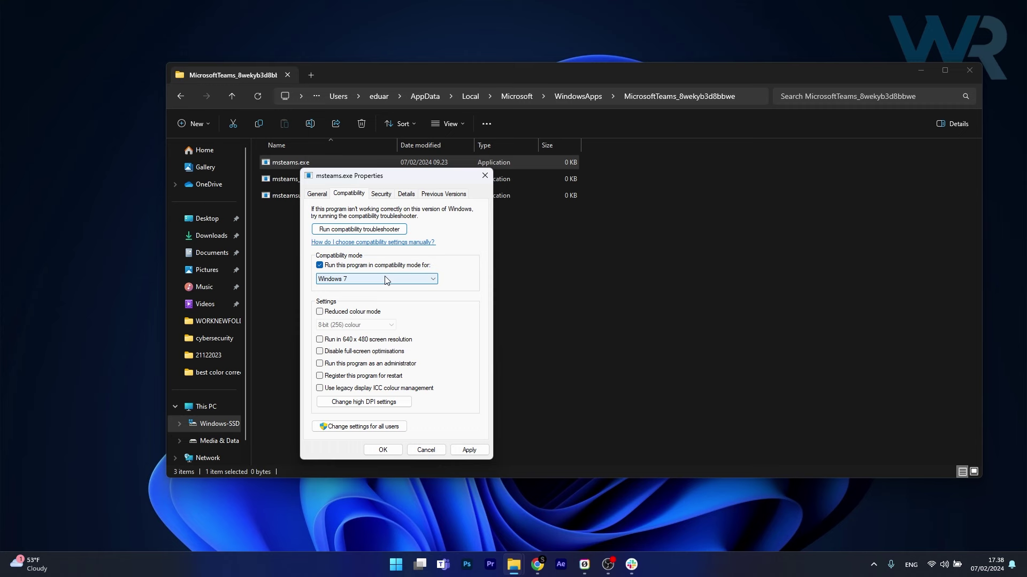
{"action": "left_click", "coordinate": [387, 279]}
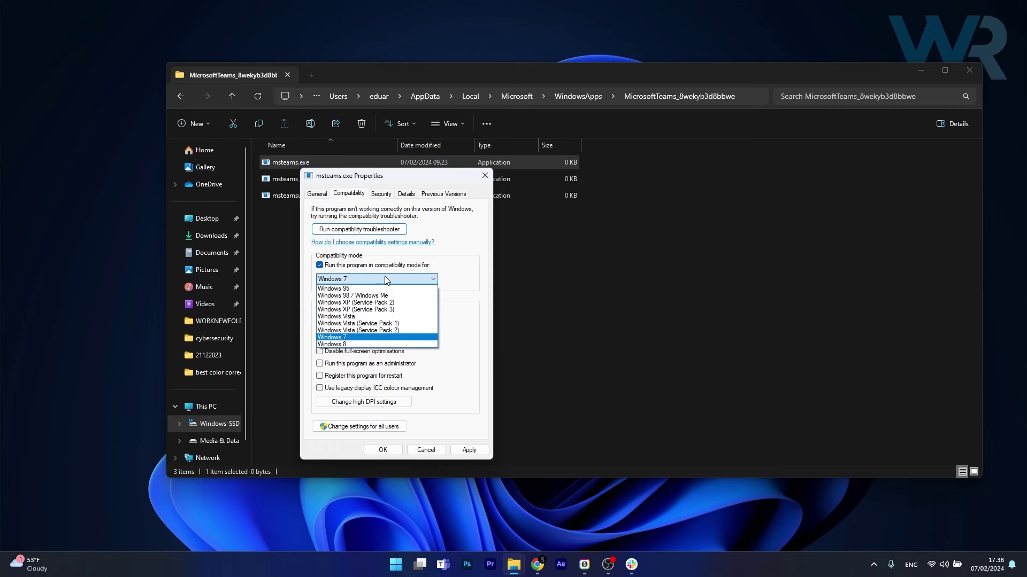
{"action": "left_click", "coordinate": [470, 337]}
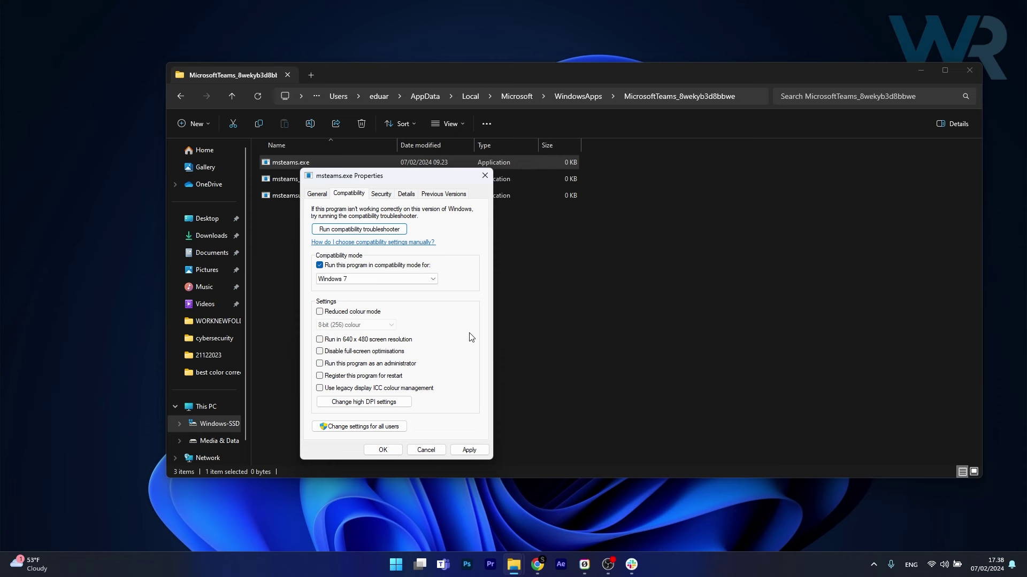
{"action": "left_click", "coordinate": [320, 365]}
{"action": "left_click", "coordinate": [426, 450]}
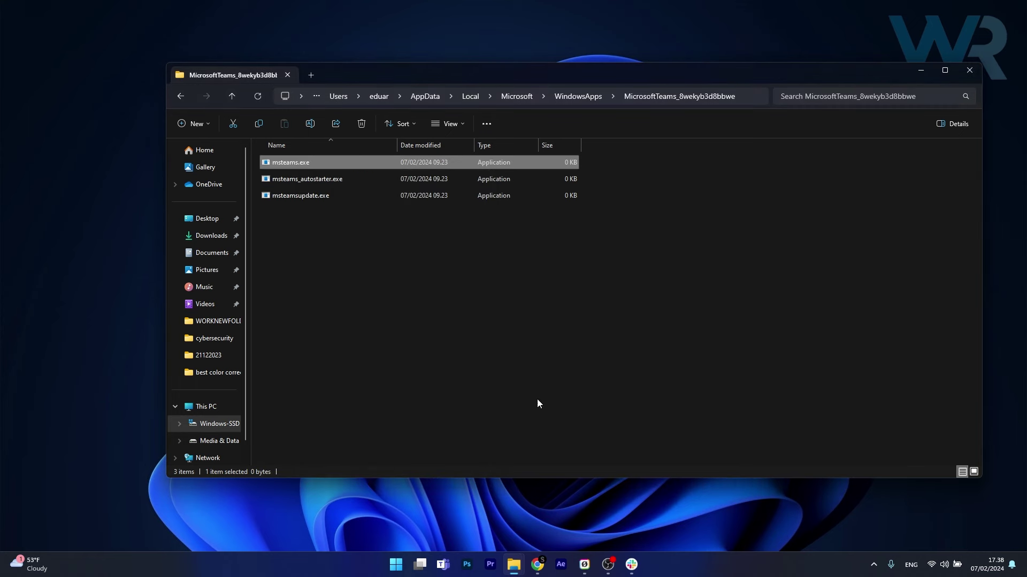
{"action": "left_click", "coordinate": [970, 70]}
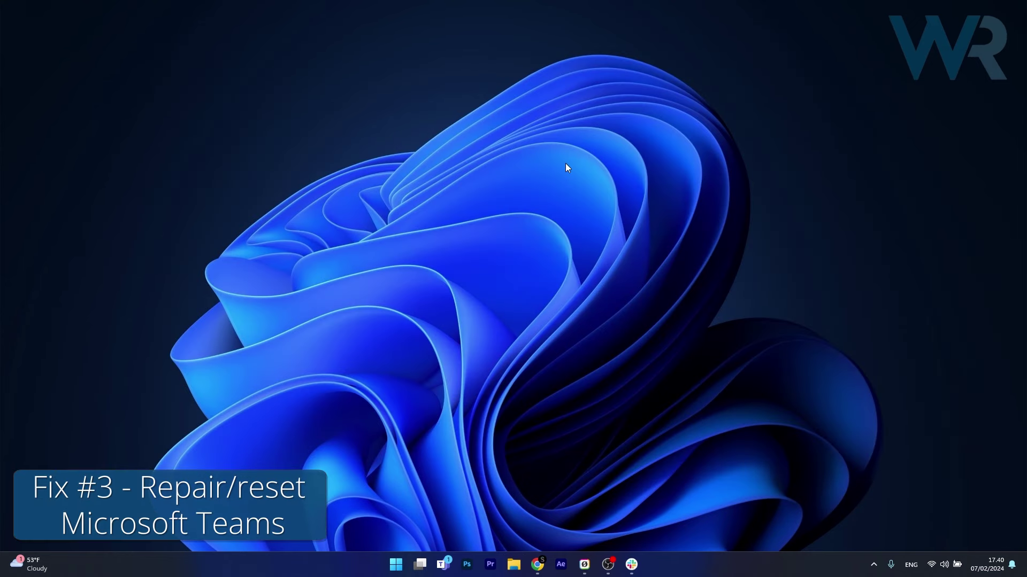
Open the installed apps list in Windows Settings and search it for "teams"
{"action": "left_click", "coordinate": [396, 564]}
{"action": "left_click", "coordinate": [431, 296]}
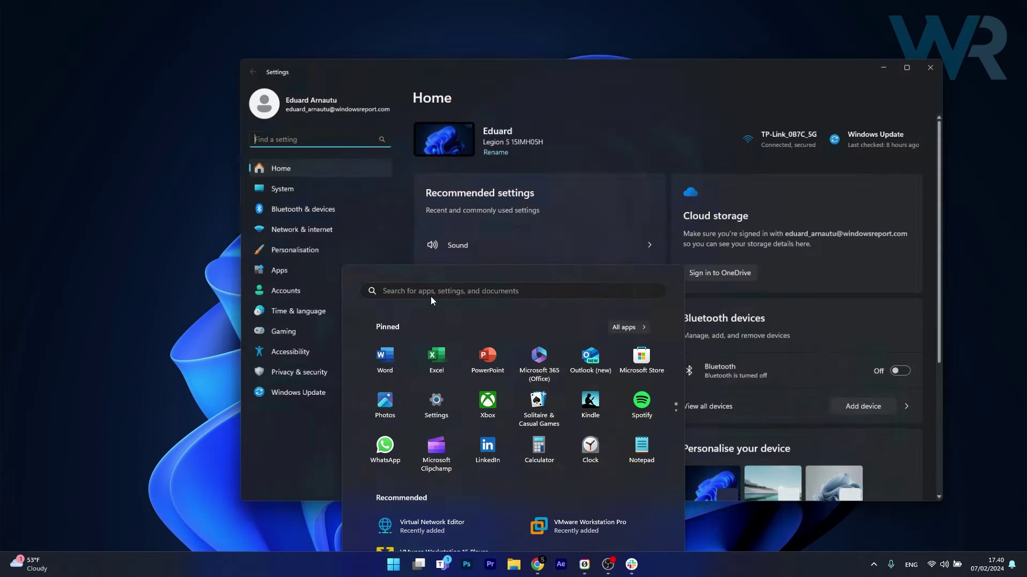
{"action": "left_click", "coordinate": [308, 271]}
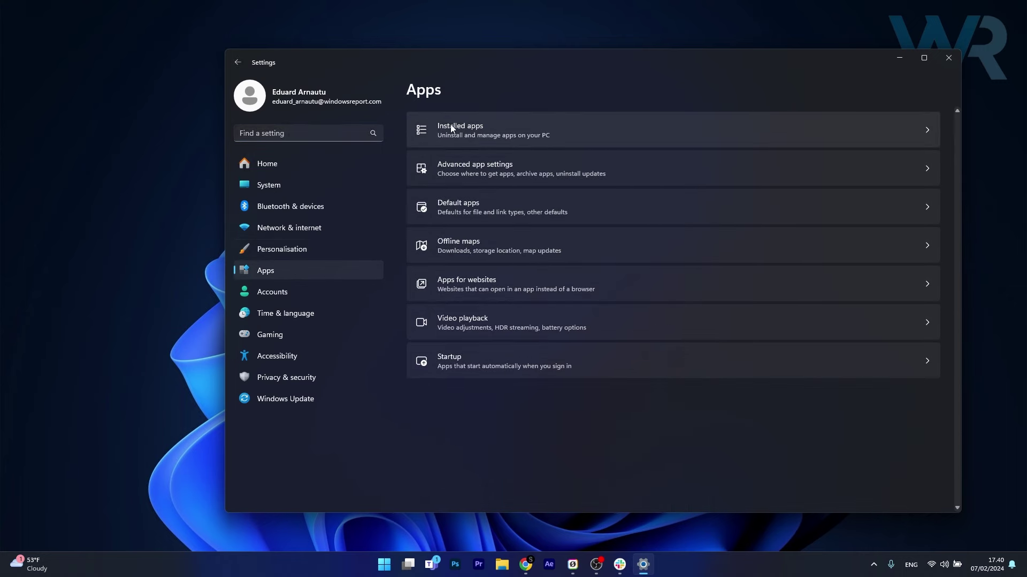
{"action": "left_click", "coordinate": [671, 131]}
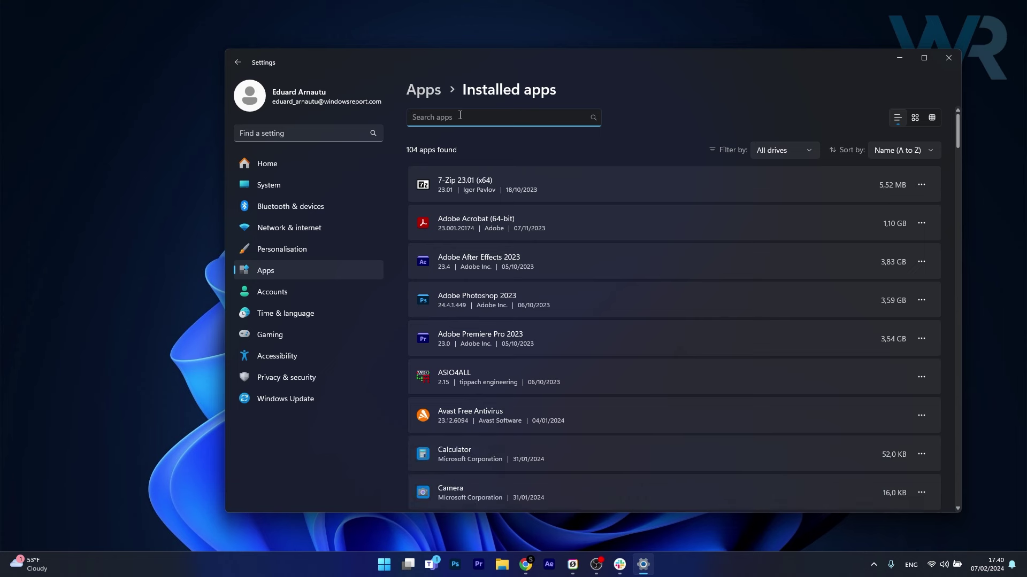
{"action": "type", "text": "teams"}
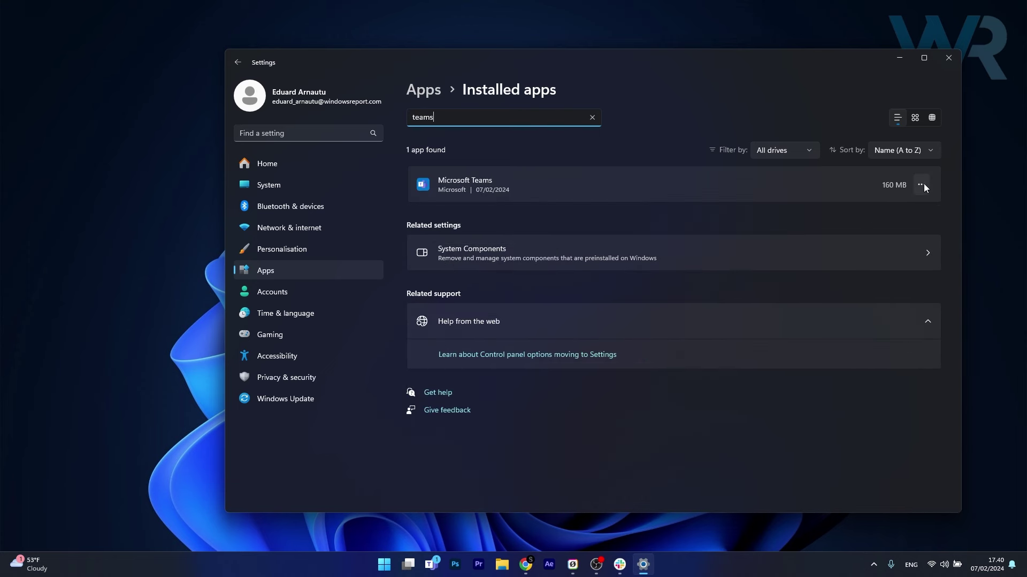
Open the advanced options of Microsoft Teams, examine the Repair and Reset options, and close Settings
{"action": "left_click", "coordinate": [920, 184]}
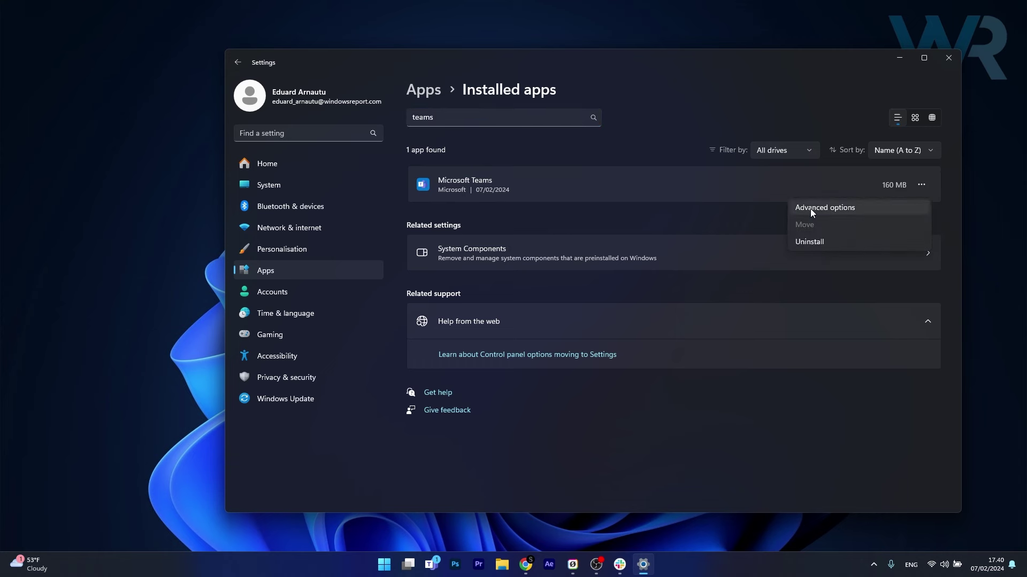
{"action": "left_click", "coordinate": [876, 208]}
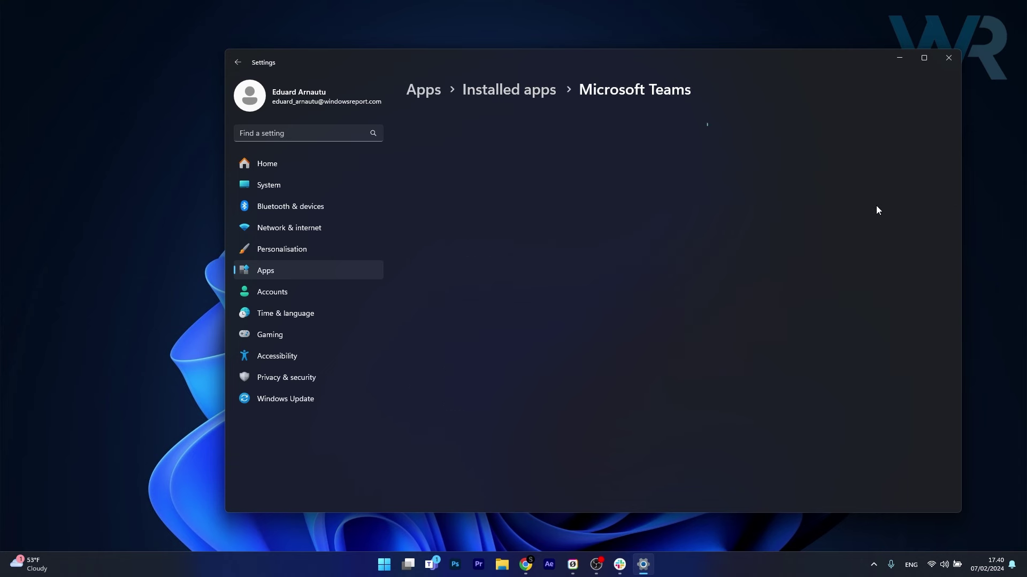
{"action": "scroll", "coordinate": [948, 260], "scroll_direction": "down", "scroll_amount": 5}
{"action": "scroll", "coordinate": [947, 260], "scroll_direction": "down", "scroll_amount": 7}
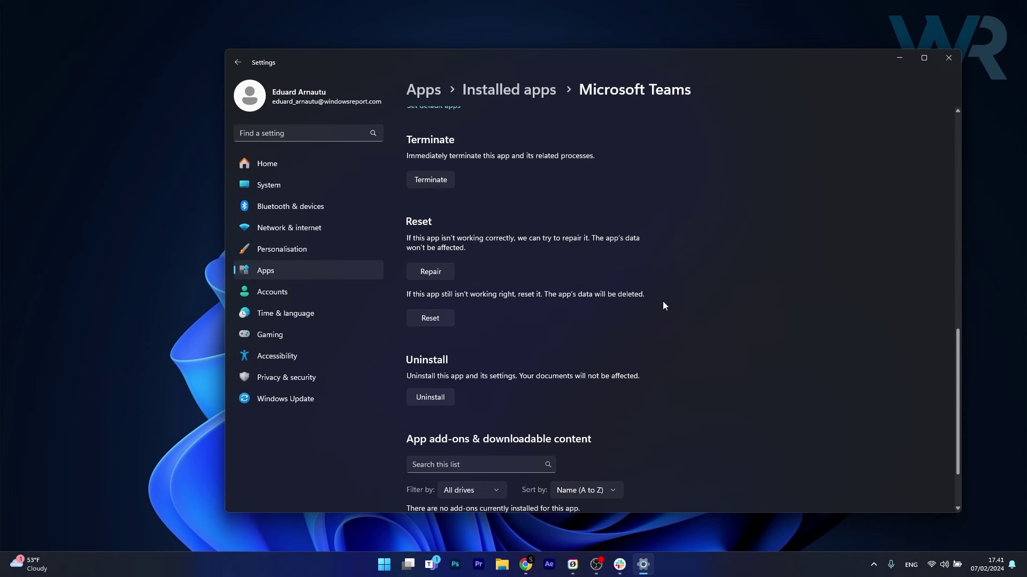
{"action": "left_click", "coordinate": [949, 57]}
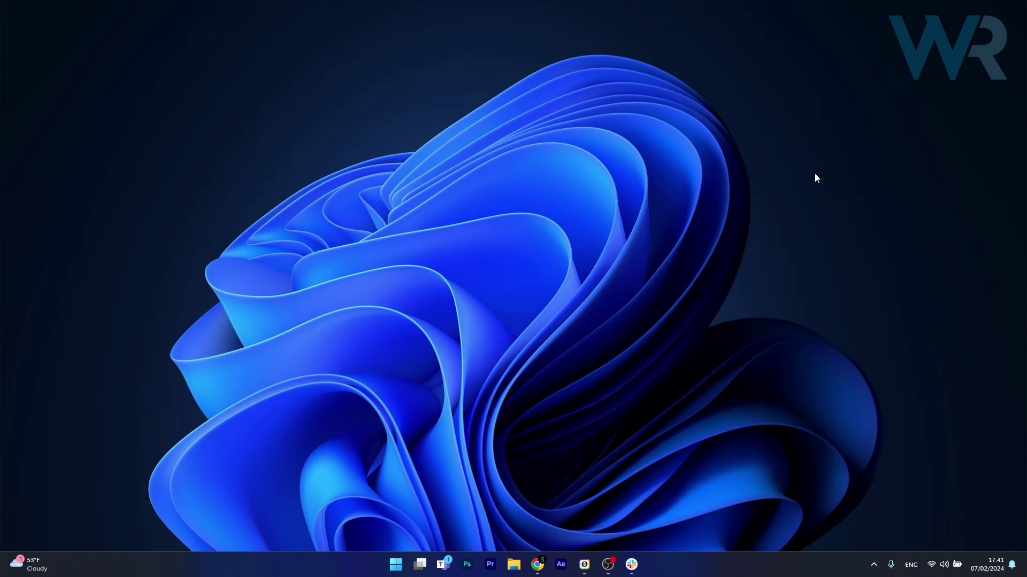
Reopen Windows Settings, go to the installed apps under Apps, and search the list for "teams"
{"action": "left_click", "coordinate": [392, 566]}
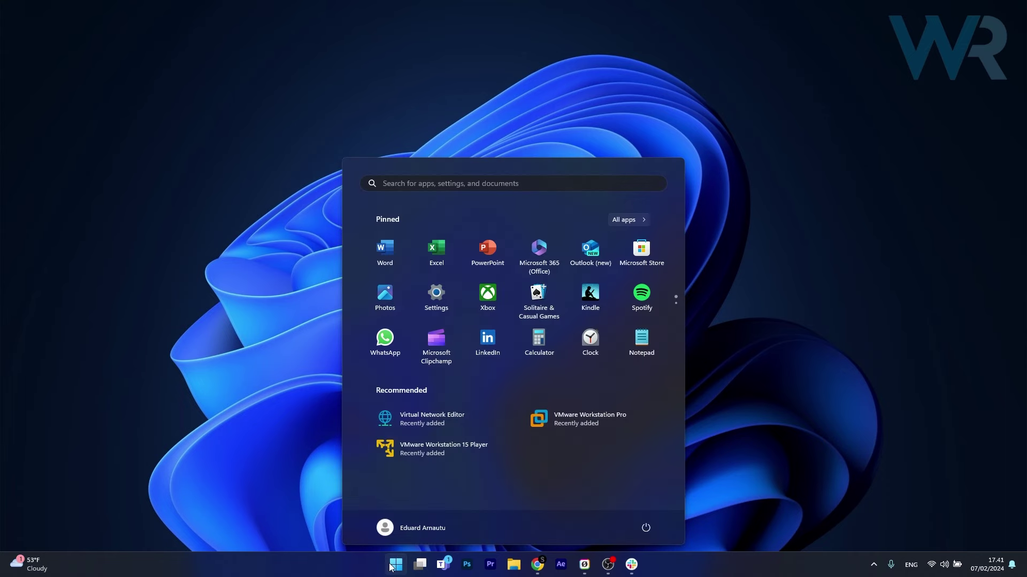
{"action": "left_click", "coordinate": [434, 288]}
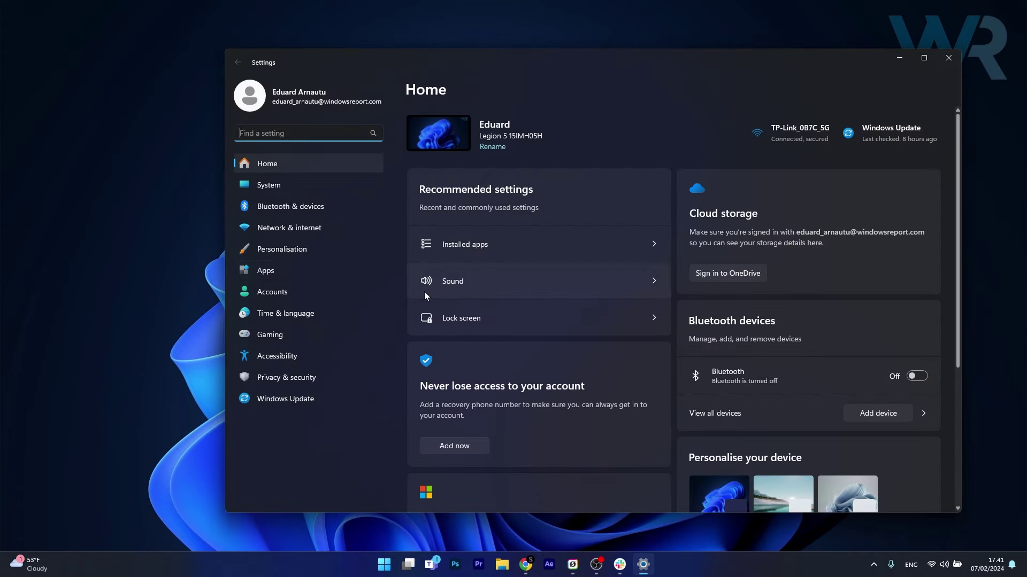
{"action": "left_click", "coordinate": [277, 273]}
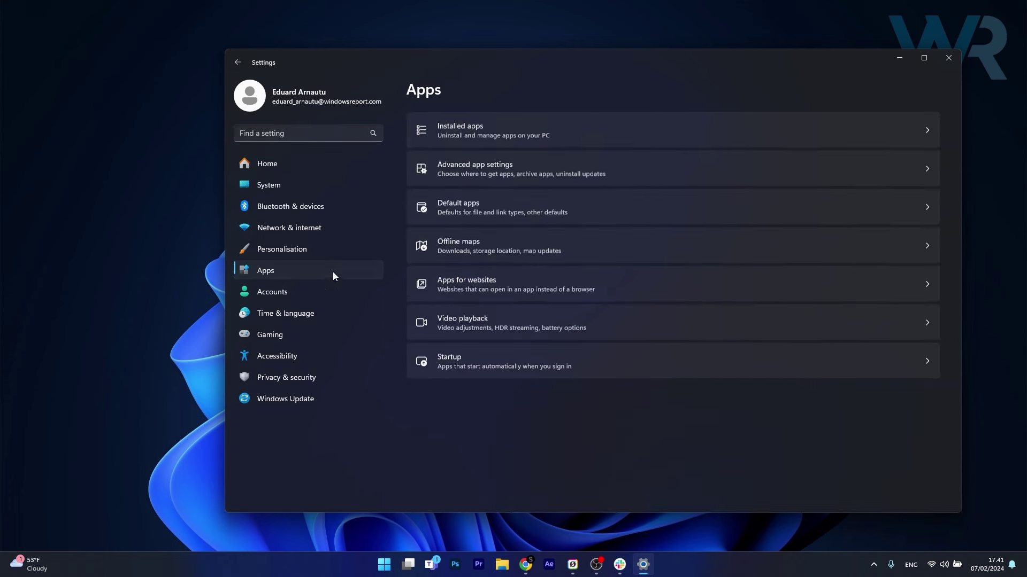
{"action": "left_click", "coordinate": [643, 132]}
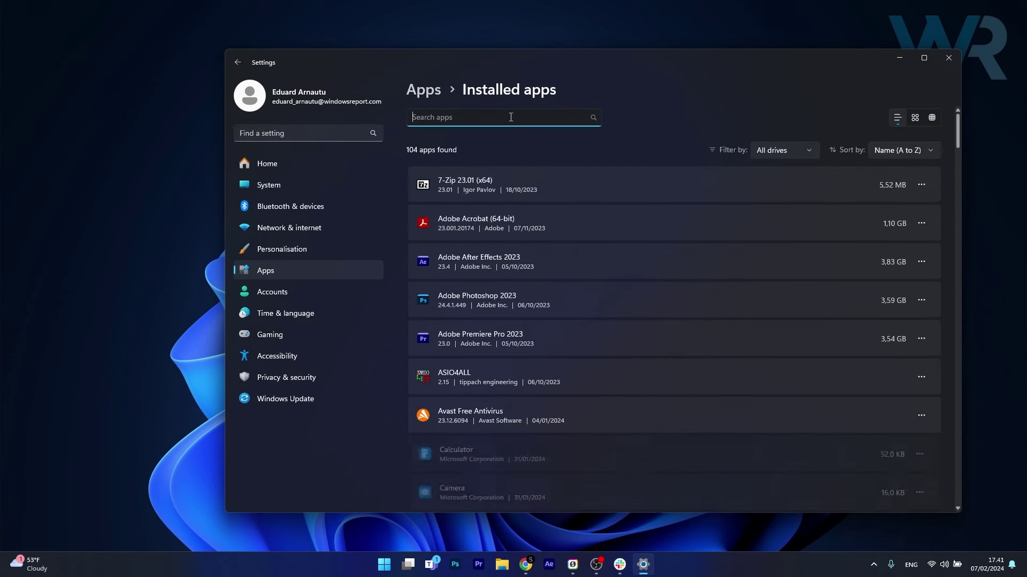
{"action": "type", "text": "teams"}
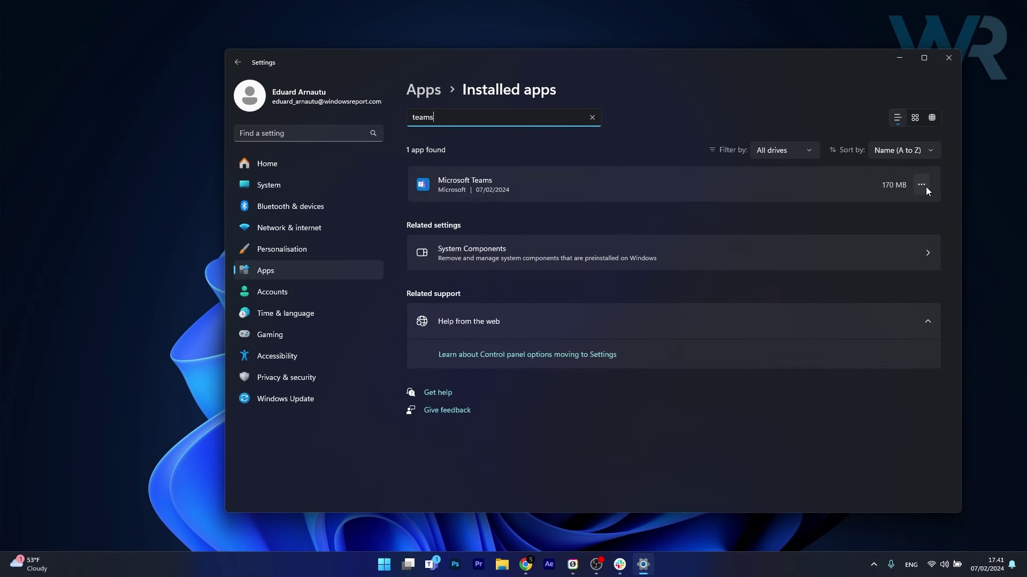
Examine the Uninstall option in the additional options of Microsoft Teams without running it, and close Settings
{"action": "left_click", "coordinate": [921, 186]}
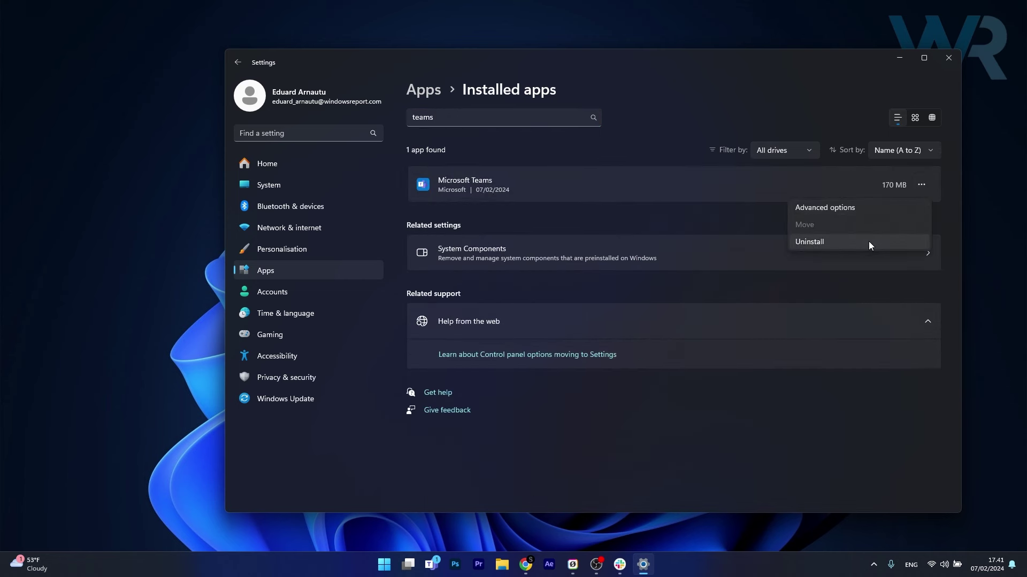
{"action": "left_click", "coordinate": [939, 63]}
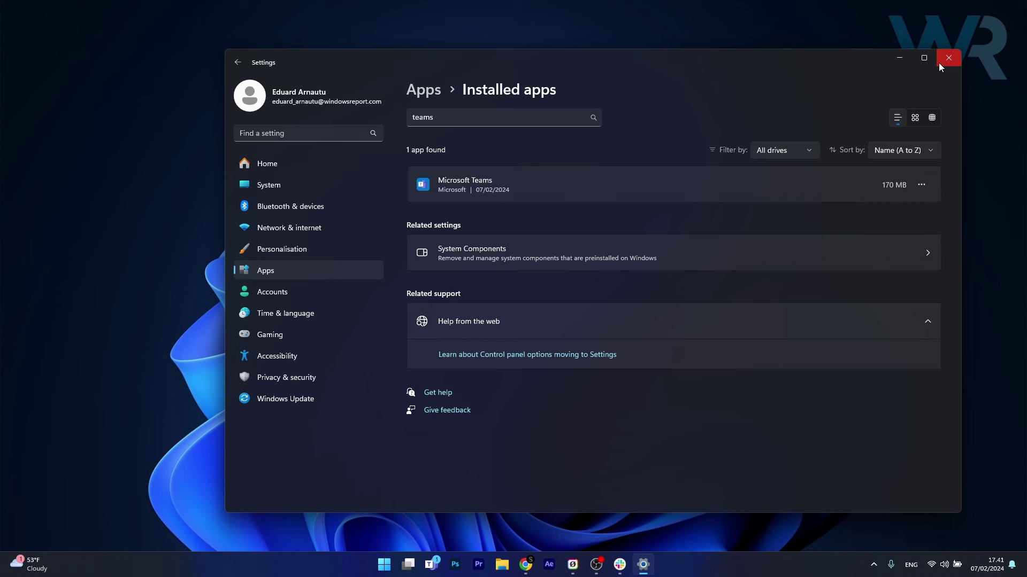
{"action": "left_click", "coordinate": [938, 63]}
Search Windows for "store" and switch to the Microsoft Store app
{"action": "left_click", "coordinate": [396, 567]}
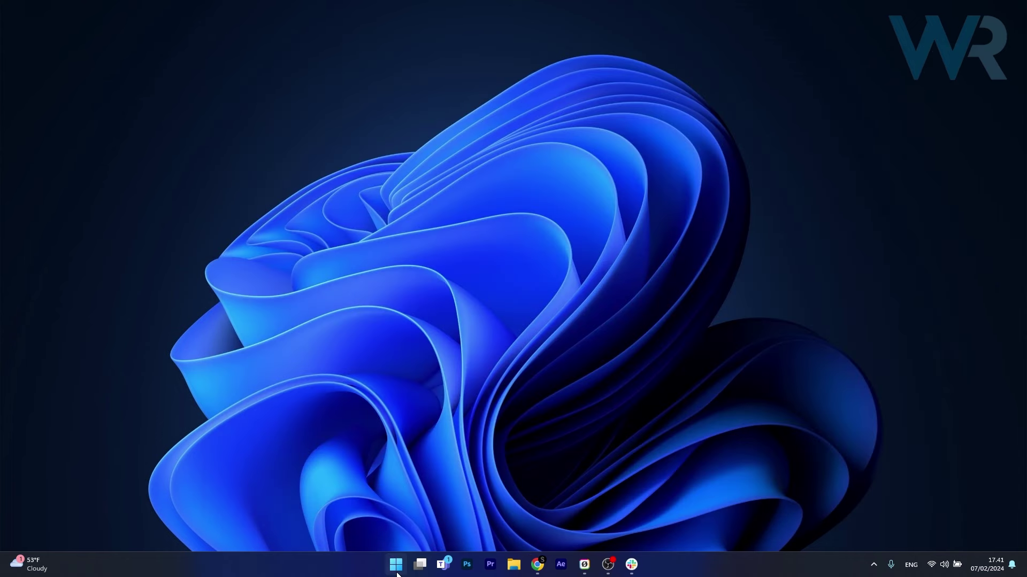
{"action": "type", "text": "store"}
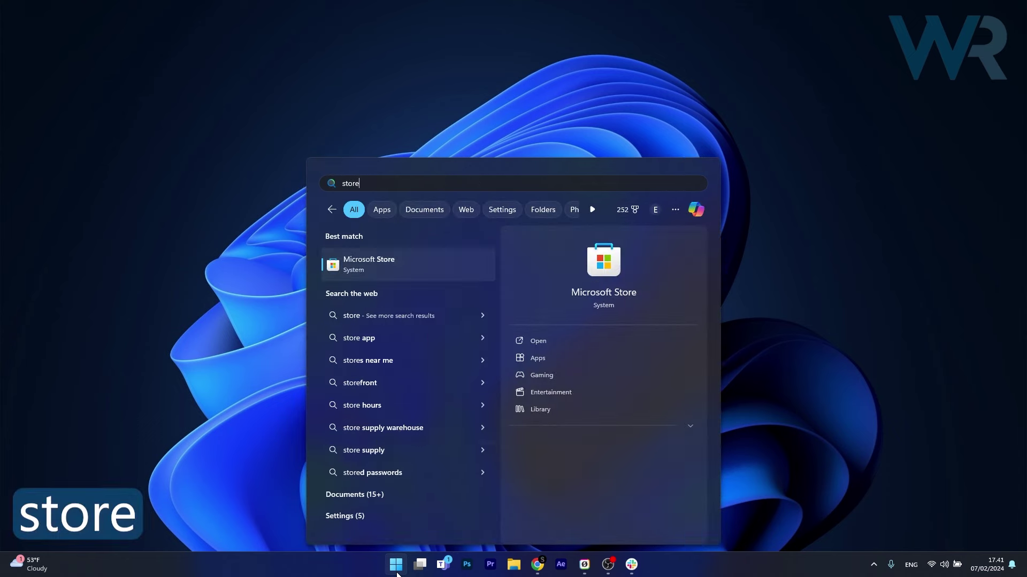
{"action": "left_click", "coordinate": [396, 259]}
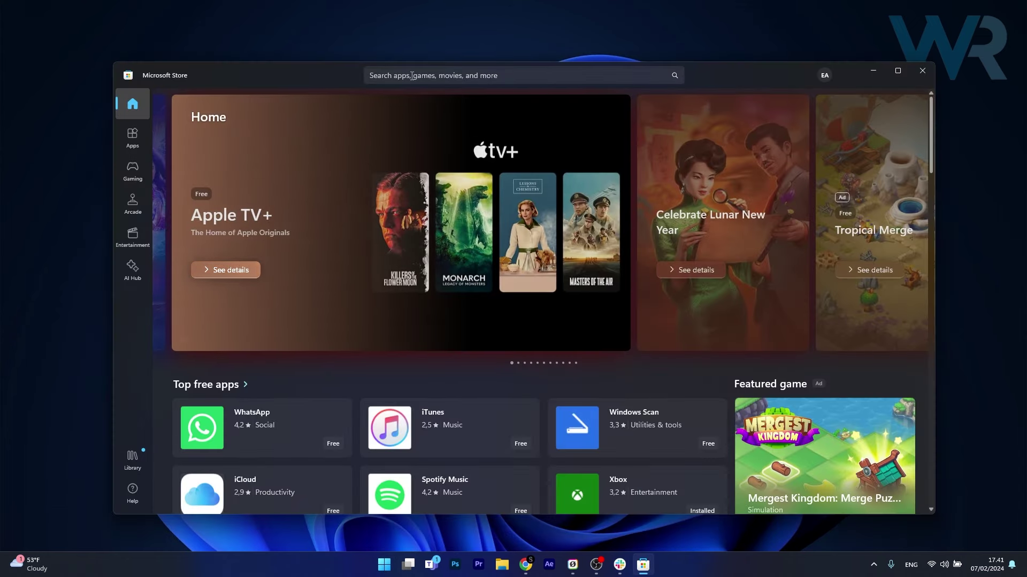
Search the store for "teams", examine the Microsoft Teams app page with its Install option, and close the store
{"action": "left_click", "coordinate": [456, 75]}
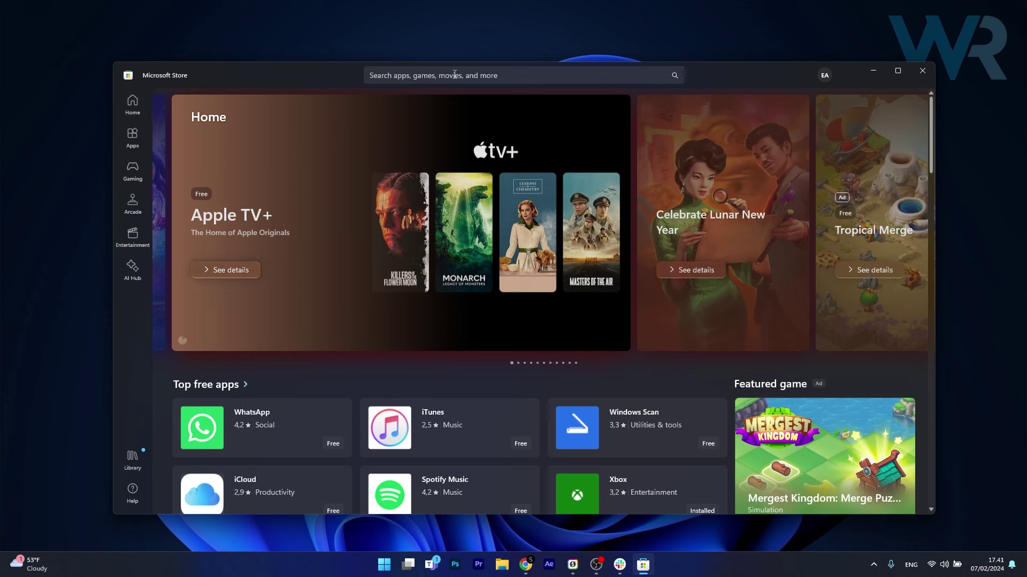
{"action": "type", "text": "teams"}
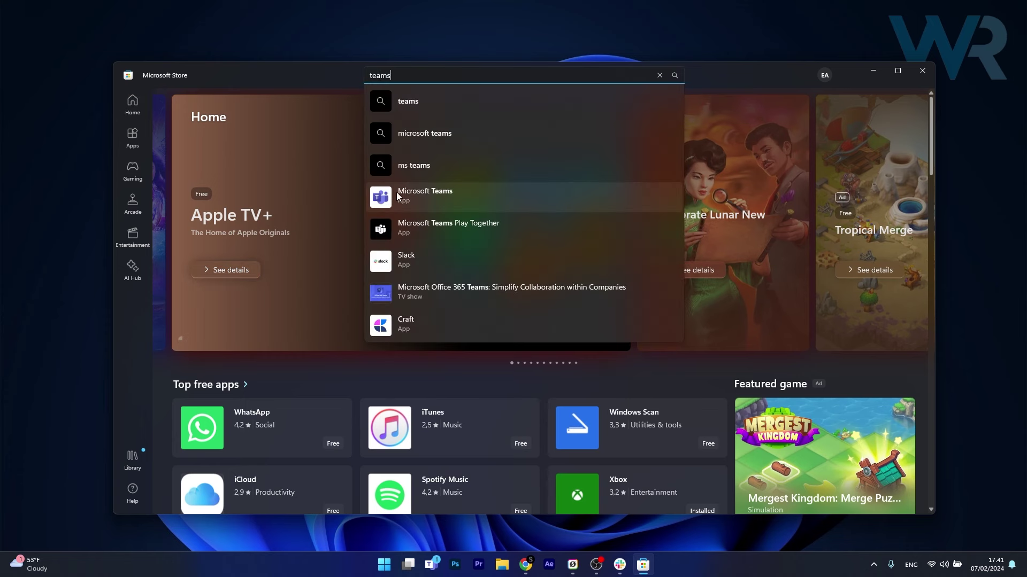
{"action": "left_click", "coordinate": [457, 197]}
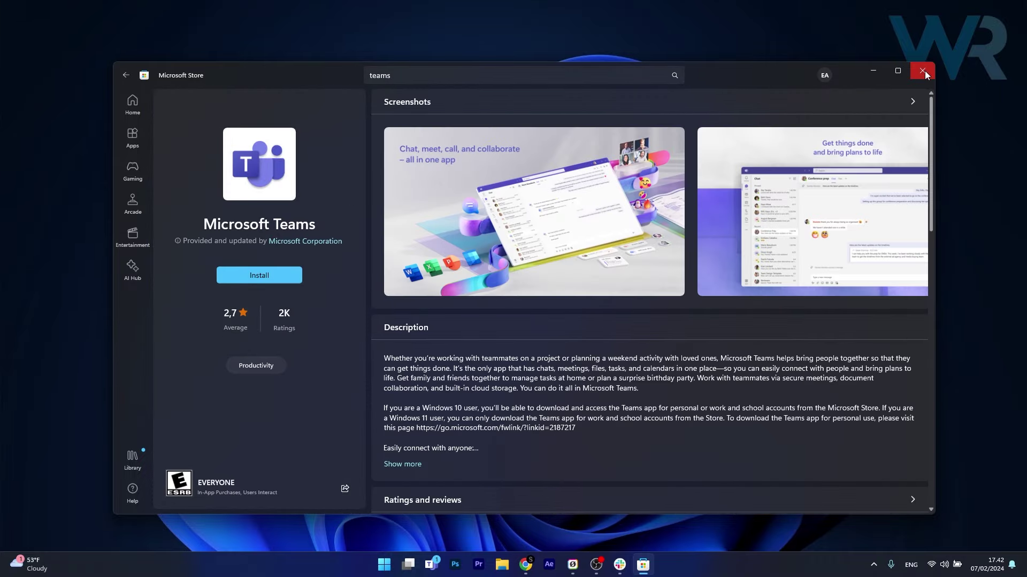
{"action": "mouse_move", "coordinate": [751, 274]}
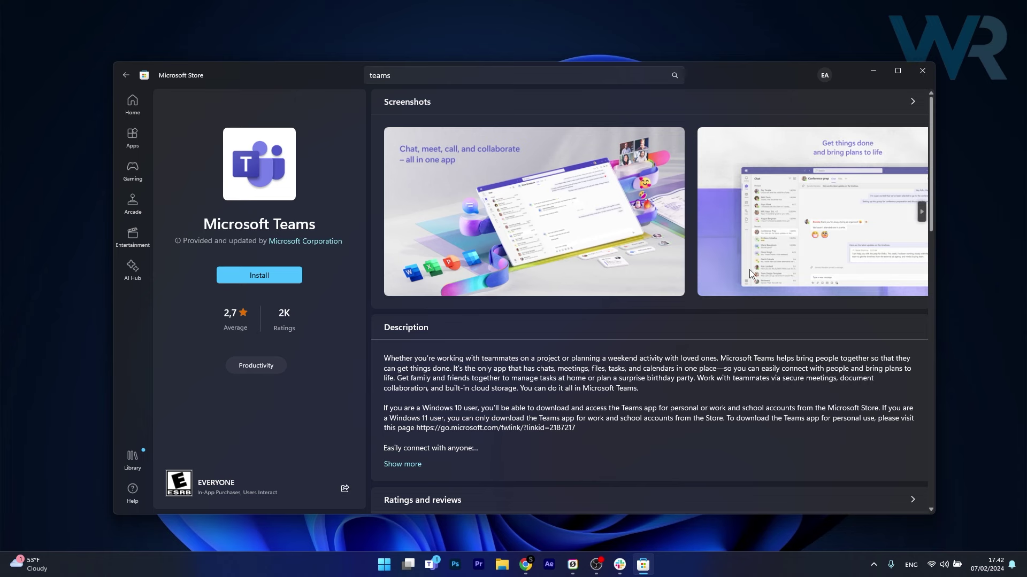
{"action": "left_click", "coordinate": [929, 70]}
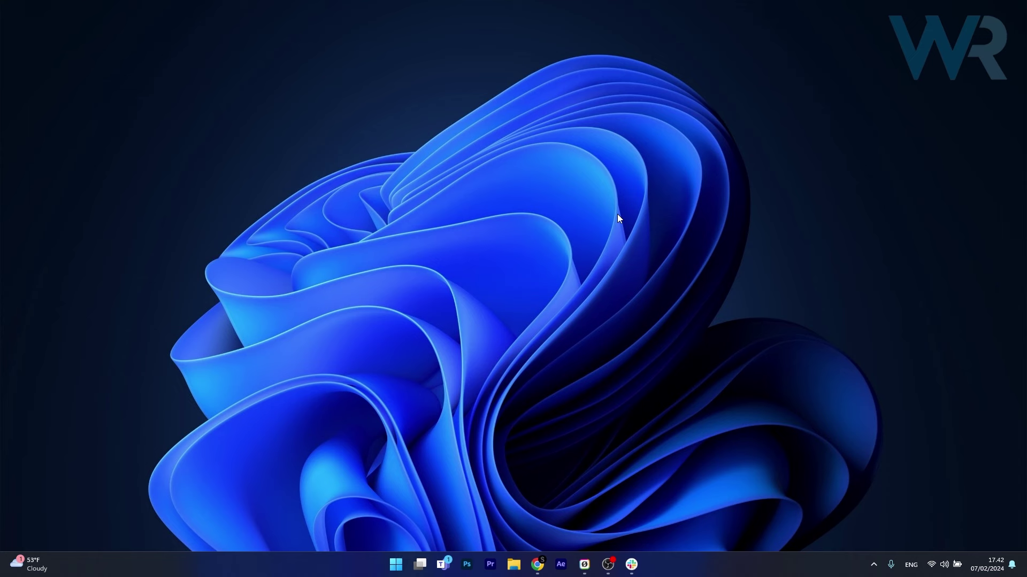